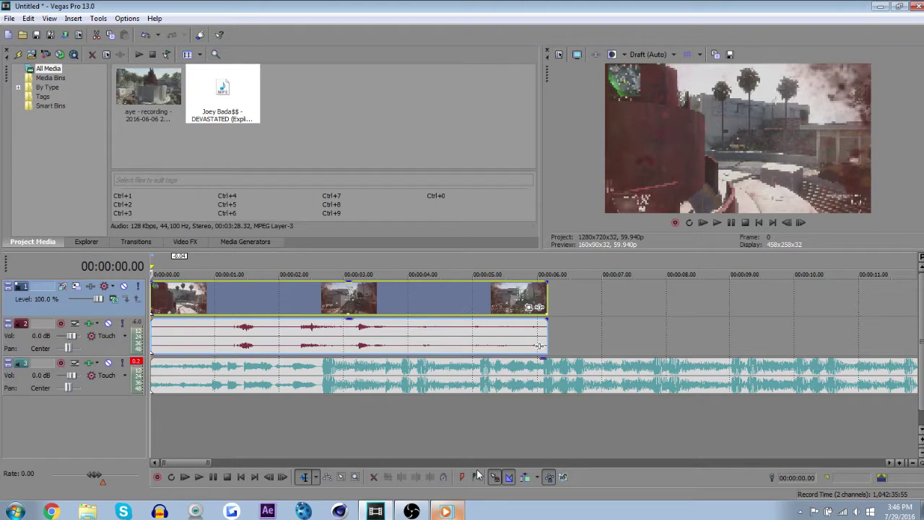
- Preview in a separate video window, then park the playhead at 2.41 seconds
click(445, 509)
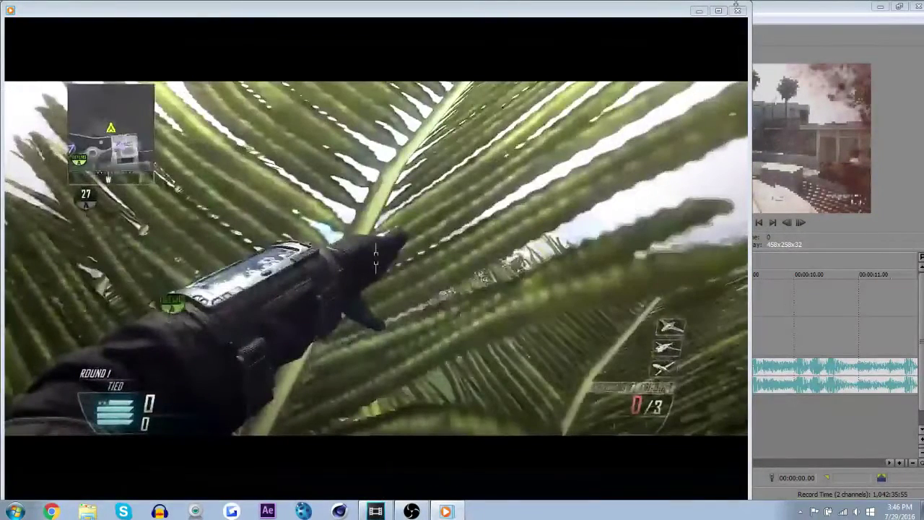
click(737, 10)
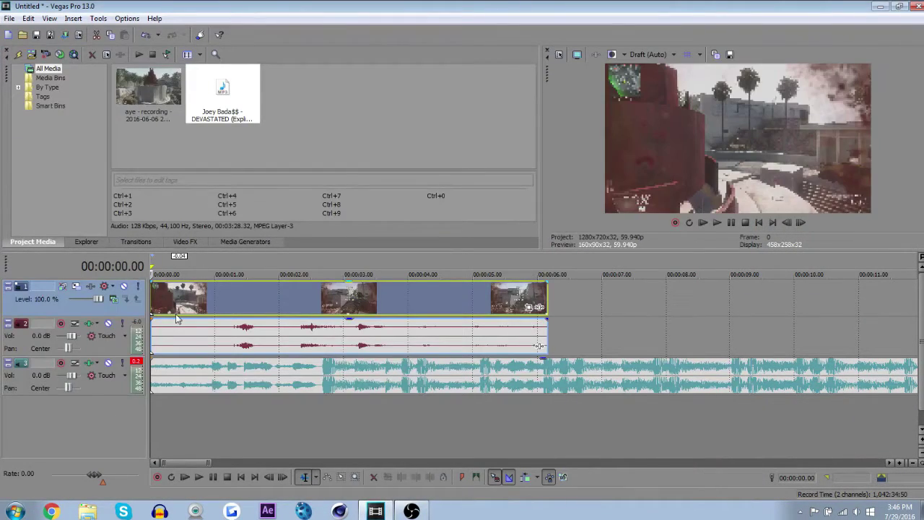
click(334, 345)
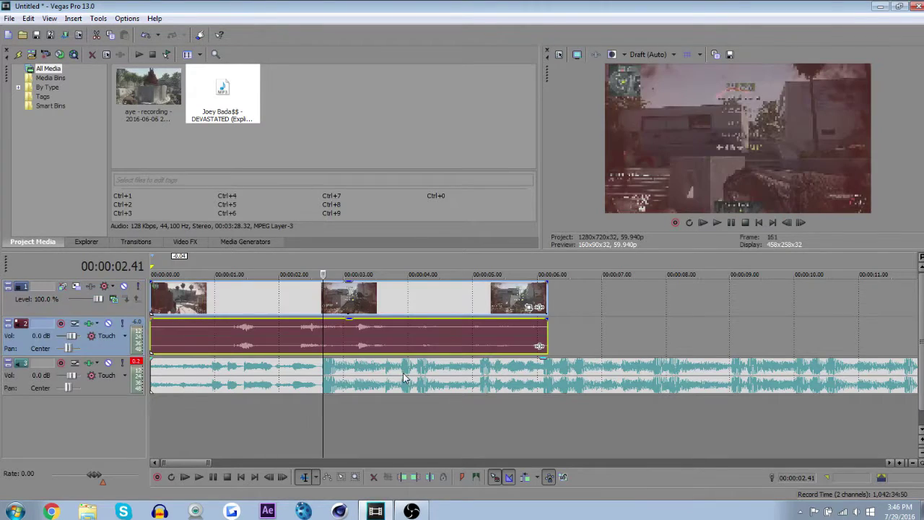
- Enable Disable resample in the gameplay video event's properties
right_click(386, 311)
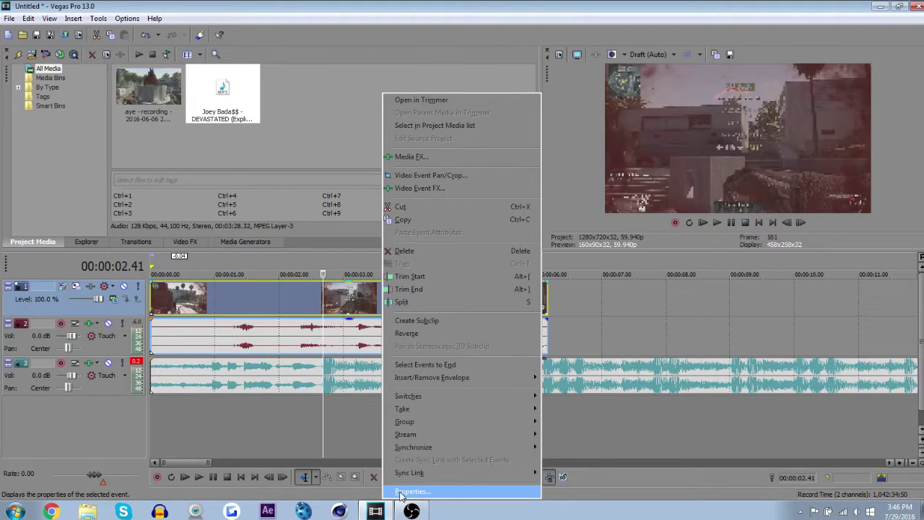
click(401, 493)
click(405, 209)
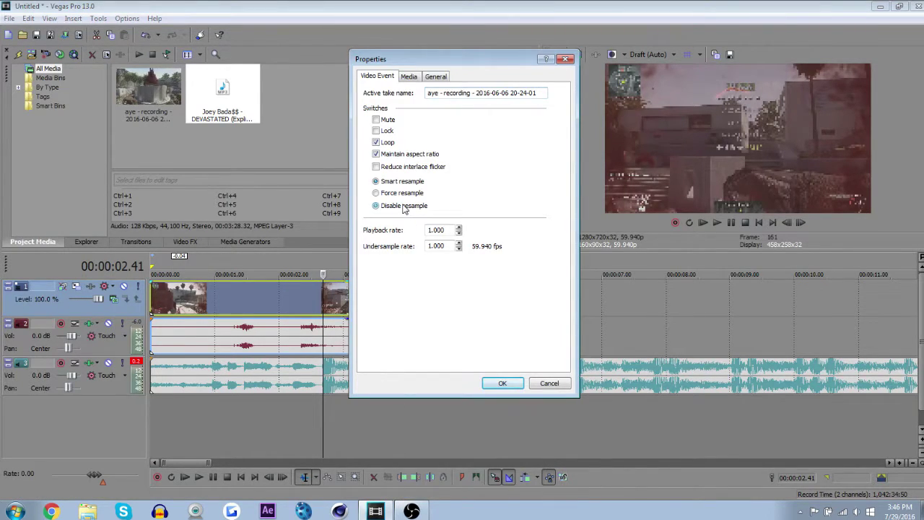
click(502, 383)
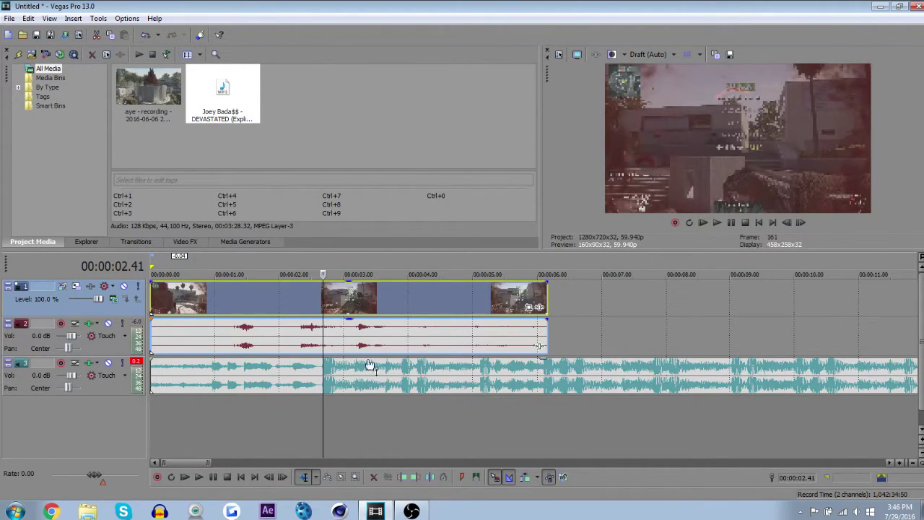
- Delete the gameplay's own audio event and its now-empty audio track
click(315, 332)
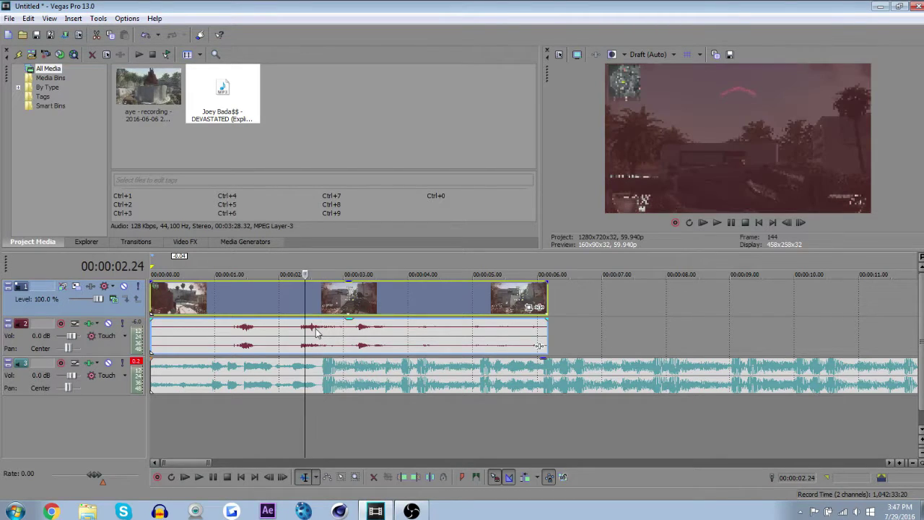
click(315, 332)
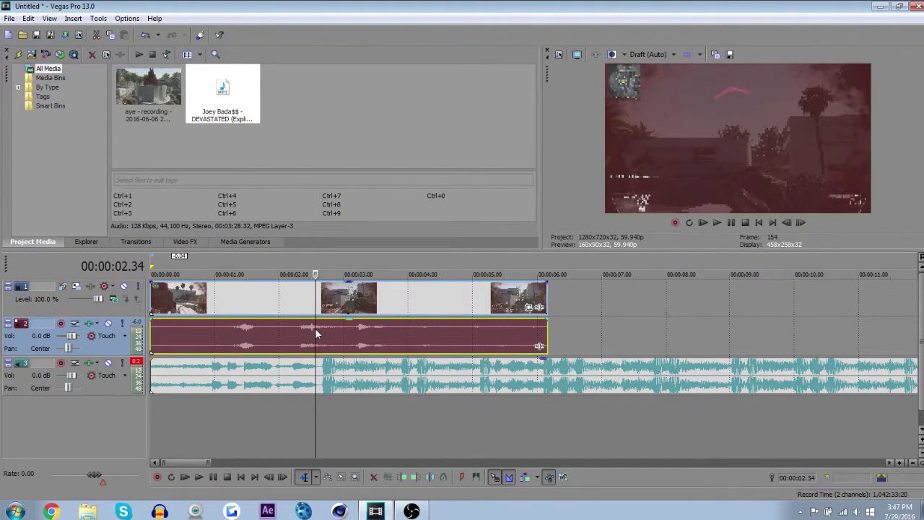
click(391, 309)
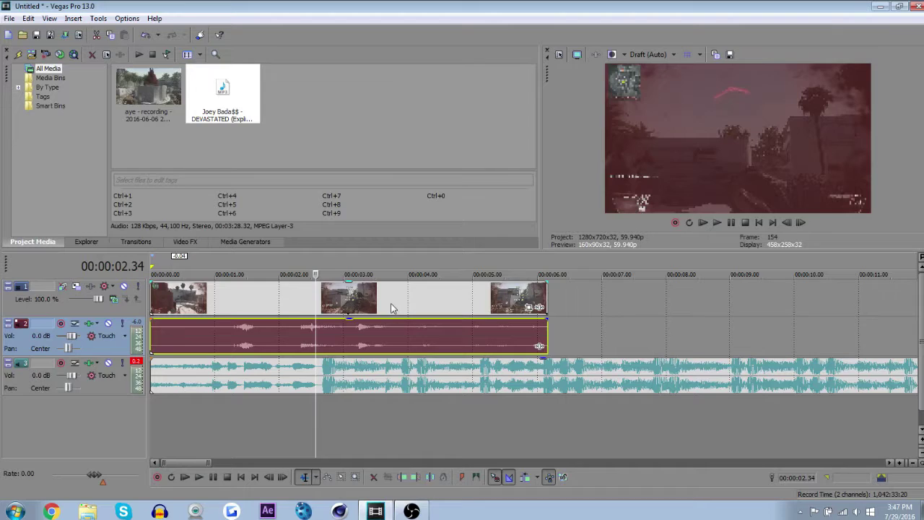
key(Delete)
right_click(110, 351)
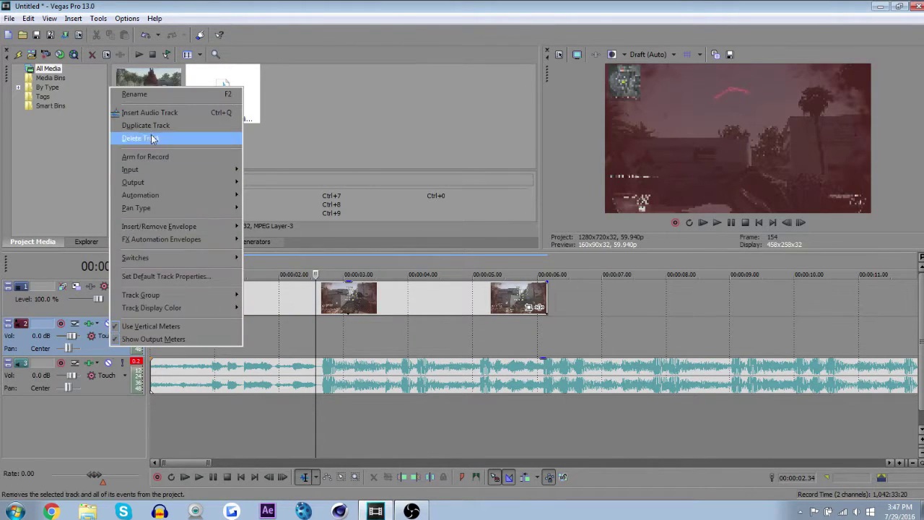
click(156, 141)
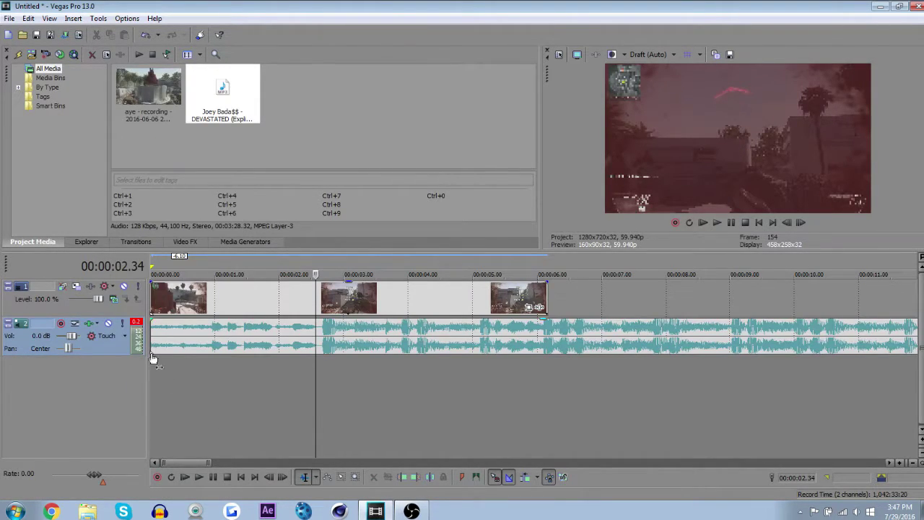
- Play the project from the start and pause at the 2.41 hit moment
click(153, 330)
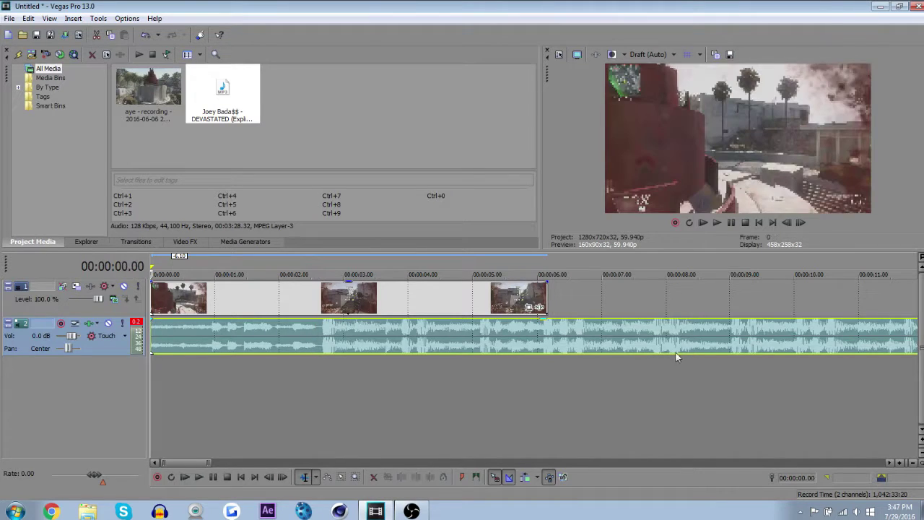
click(717, 224)
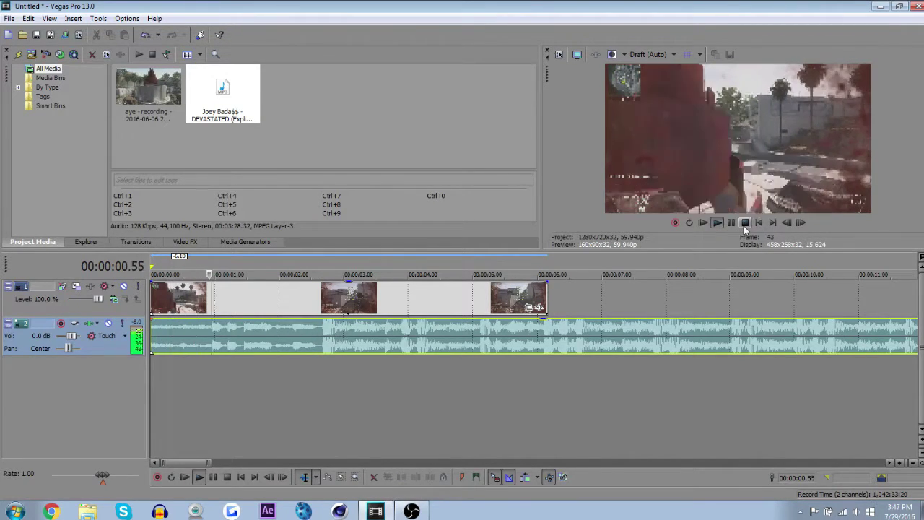
click(731, 223)
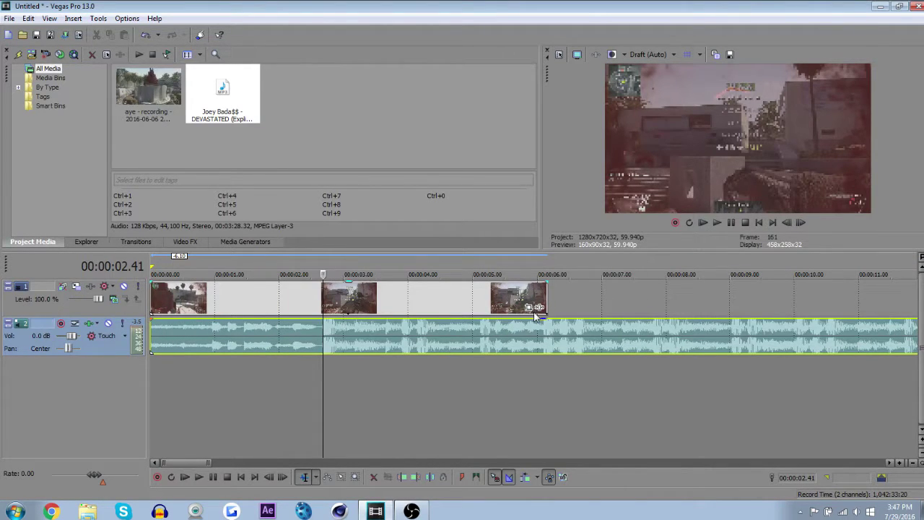
- Split the gameplay video clip at the playhead, 00:00:02.41
click(362, 303)
right_click(362, 303)
click(406, 291)
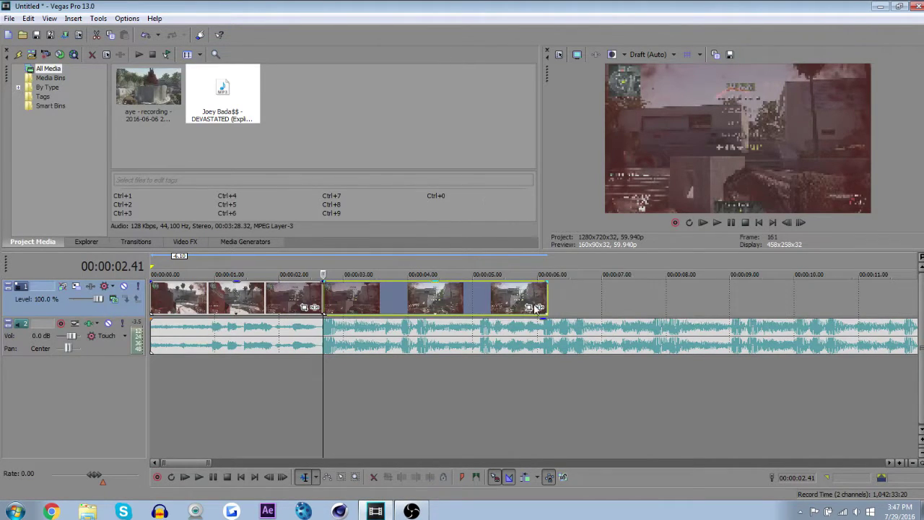
- Apply the S_Flicker preset from Video FX onto the gameplay clip
click(185, 242)
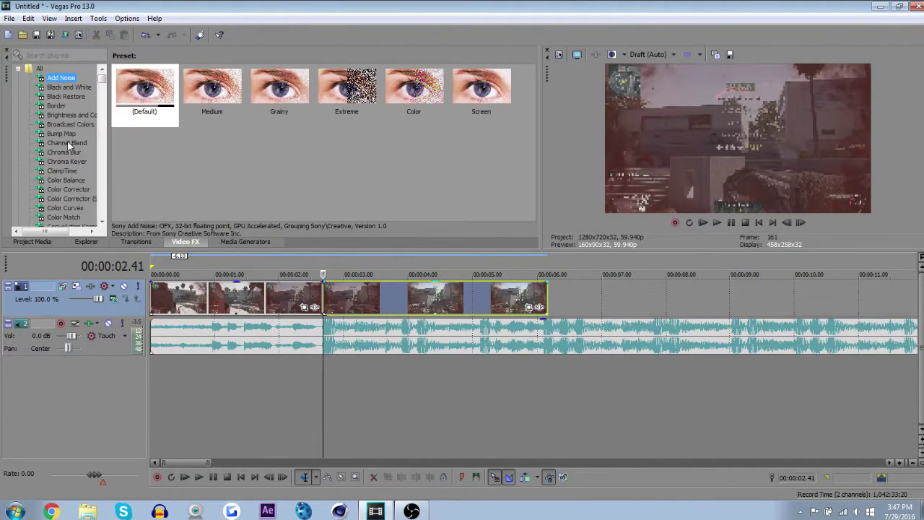
scroll(68, 143, down, 3)
scroll(69, 144, down, 3)
scroll(70, 142, down, 3)
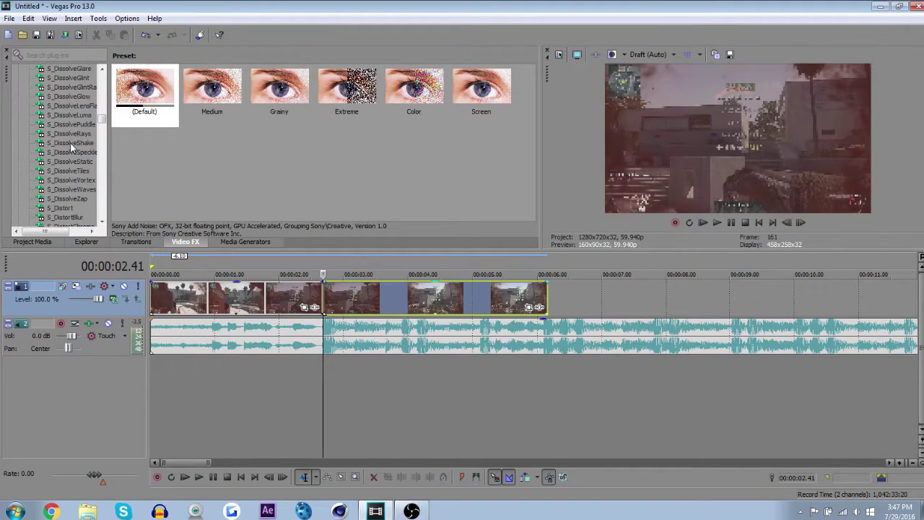
scroll(70, 142, down, 3)
scroll(70, 142, down, 3)
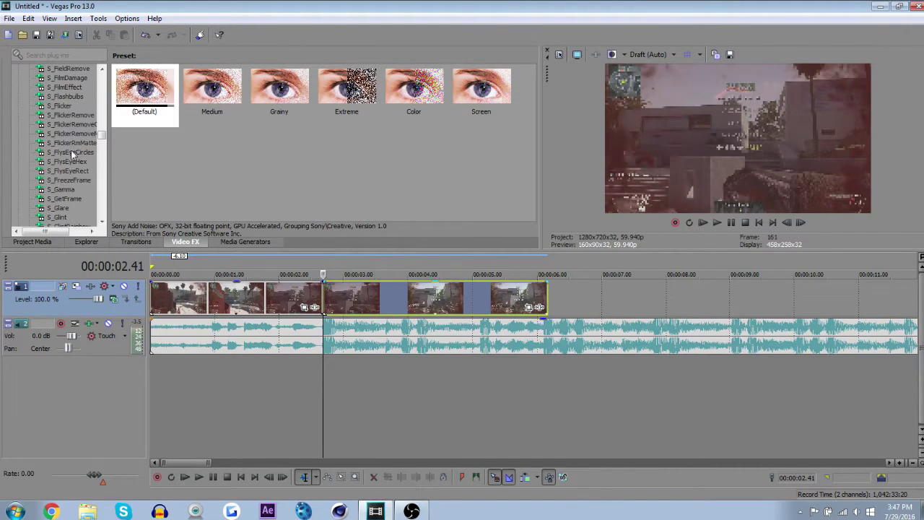
click(69, 106)
mouse_move(212, 90)
mouse_down()
mouse_move(317, 194)
mouse_move(365, 302)
mouse_up()
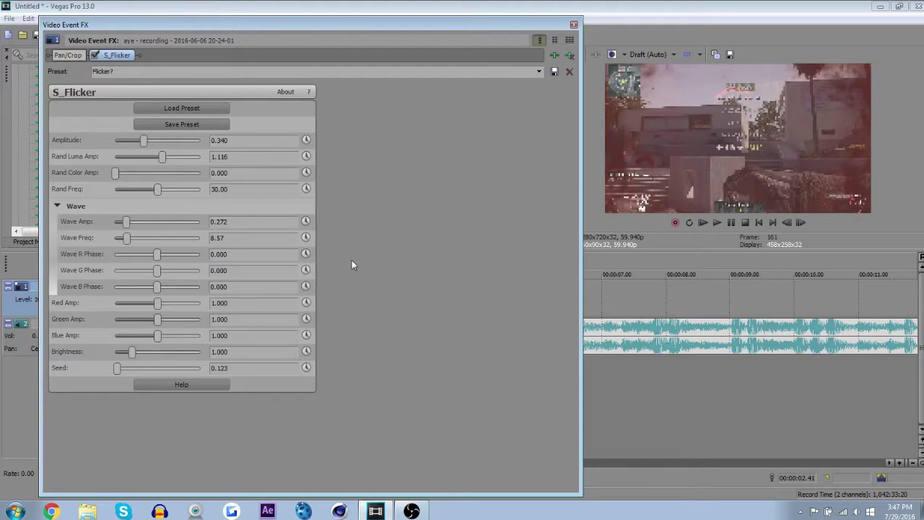
- Animate S_Flicker Brightness, keyframing it at 2.000 at the event start
click(306, 352)
click(306, 351)
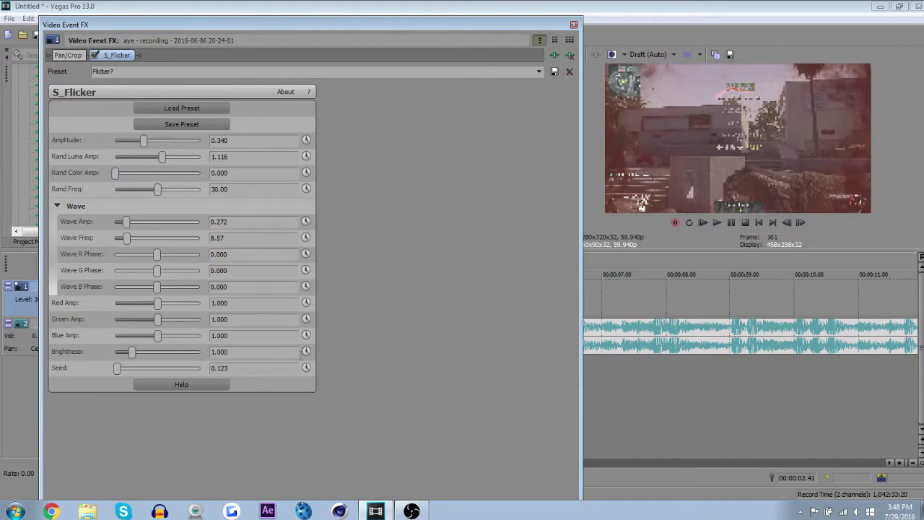
click(307, 351)
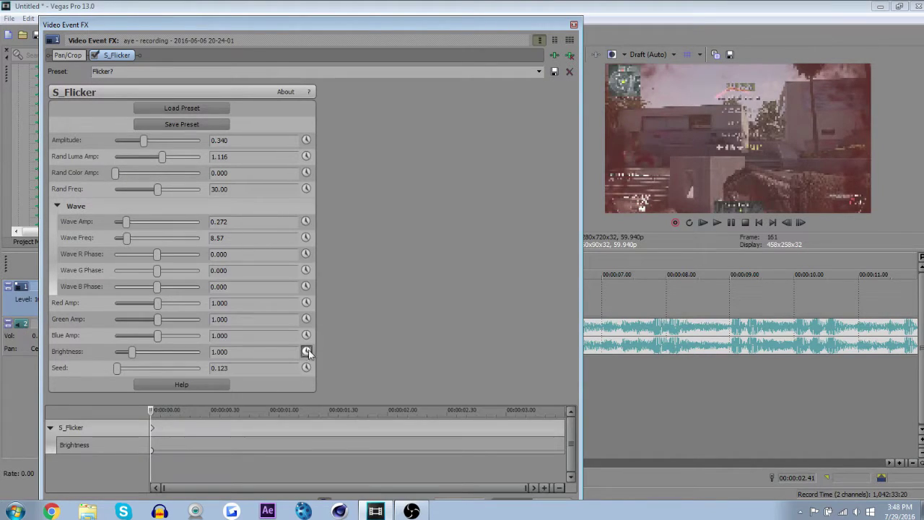
click(103, 351)
double_click(254, 352)
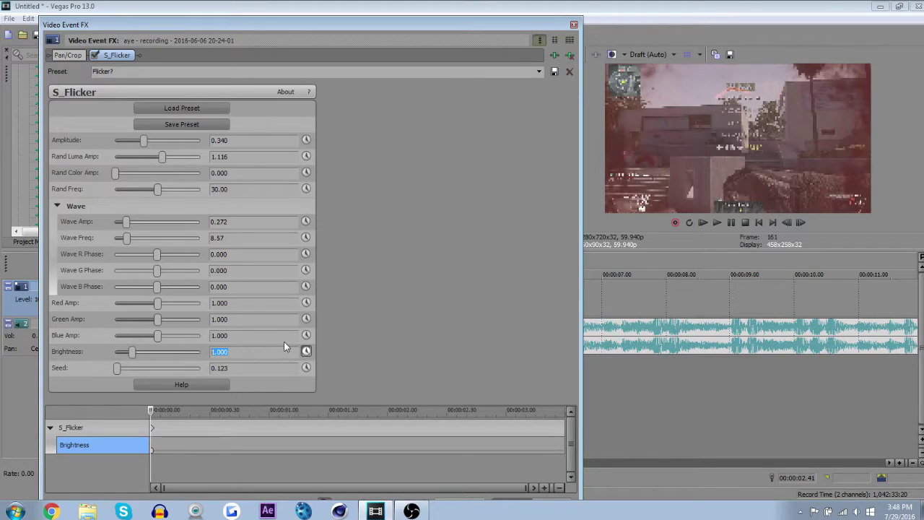
double_click(274, 351)
text(2.500)
key(Return)
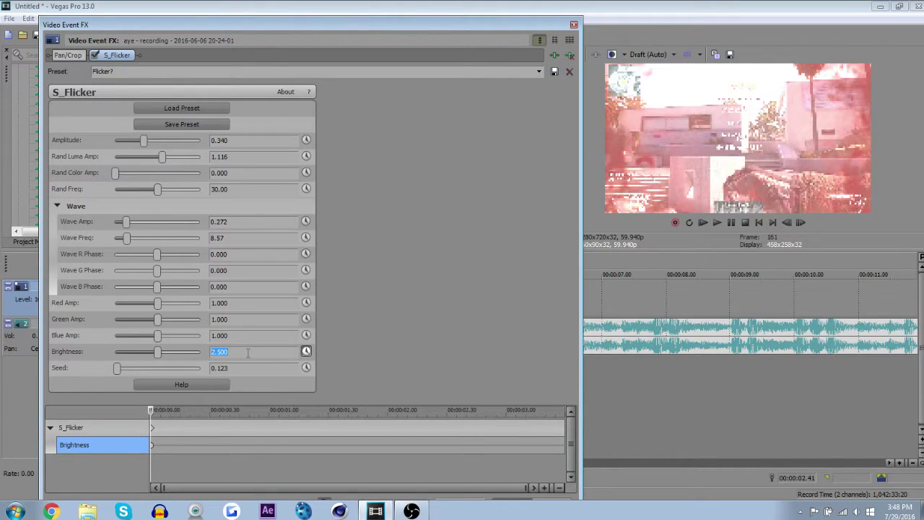
text(3)
key(Return)
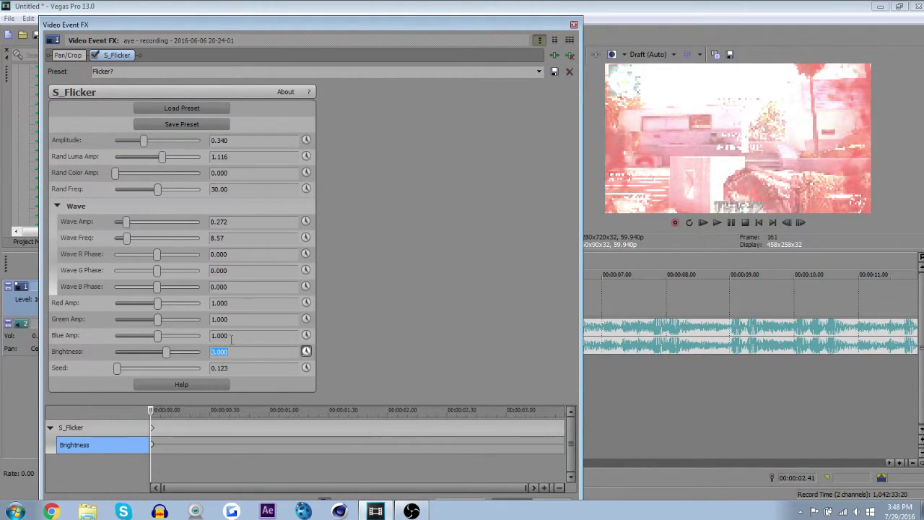
text(2)
key(Return)
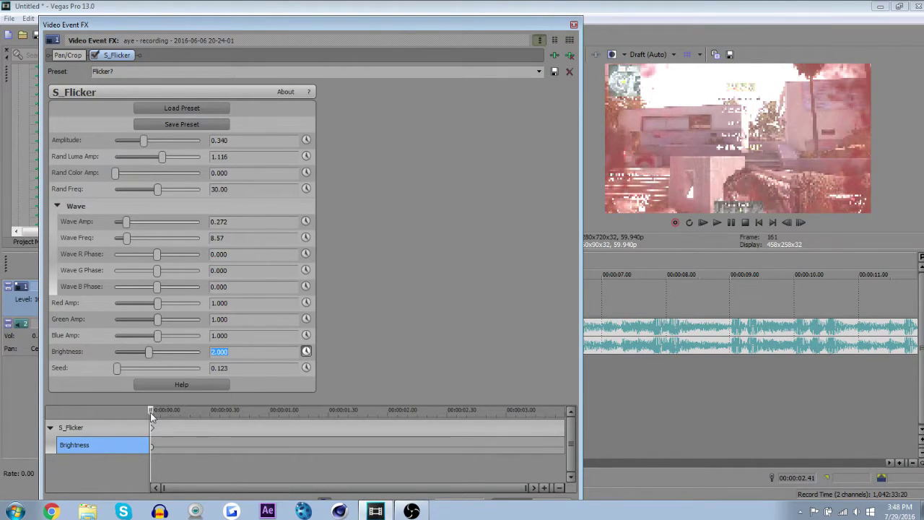
- Move the FX cursor to the clip end and set Brightness to 1.000
drag(152, 417, 196, 423)
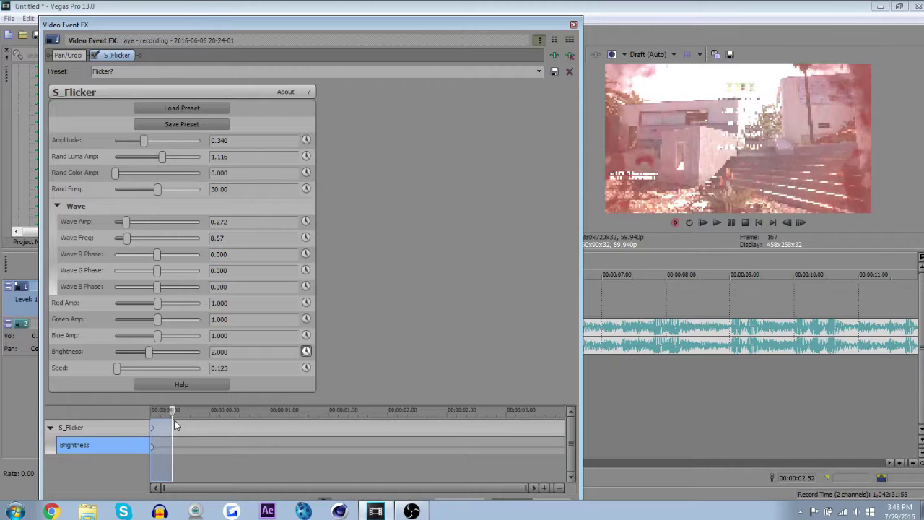
drag(197, 422, 565, 426)
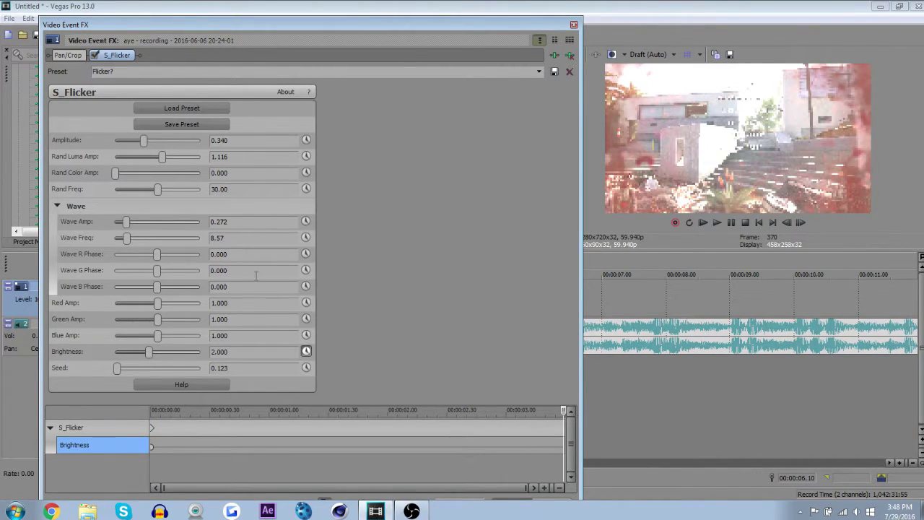
click(280, 350)
text(1)
key(Return)
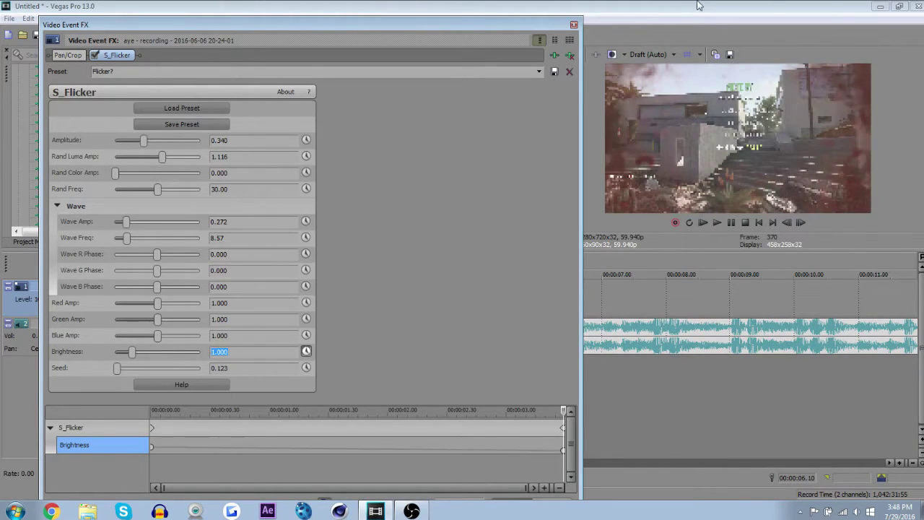
- Close the Video Event FX window and preview the flash from 2.41
click(574, 26)
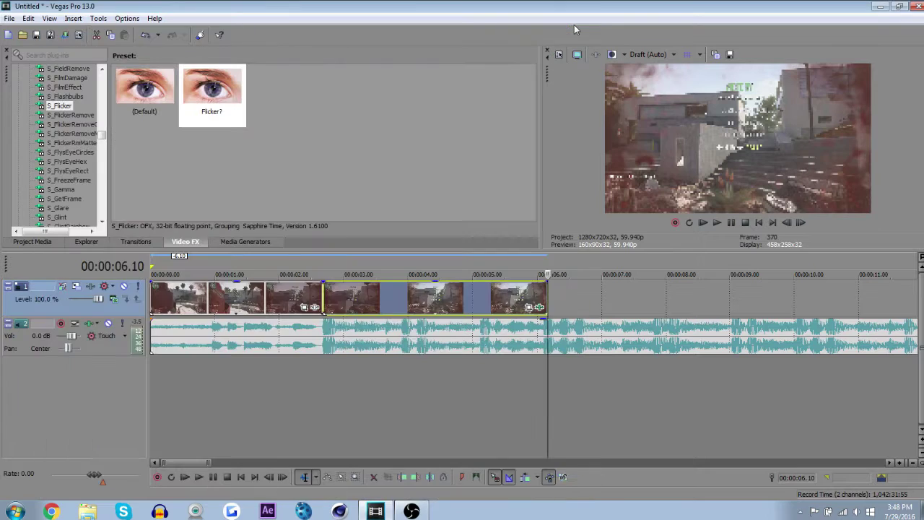
click(325, 296)
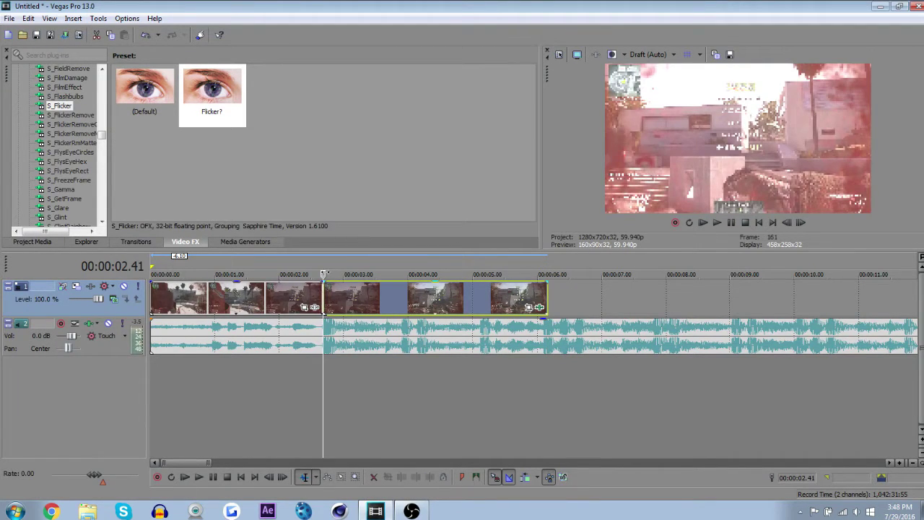
key(space)
key(Return)
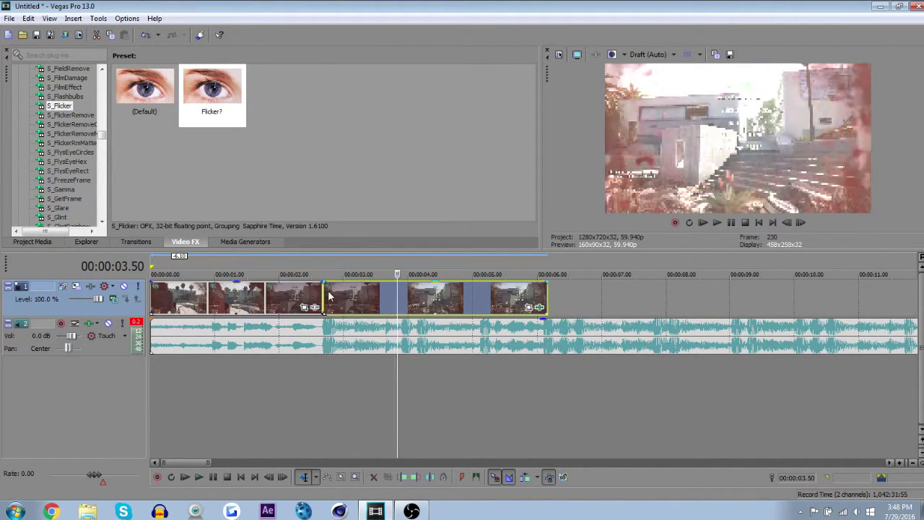
click(324, 296)
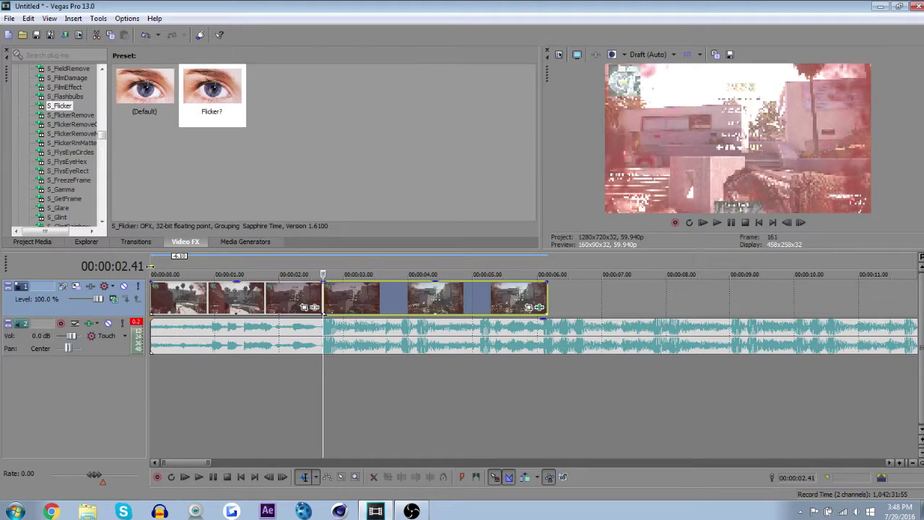
- Cut the music at 5.06, delete the tail, and fade it out
click(546, 341)
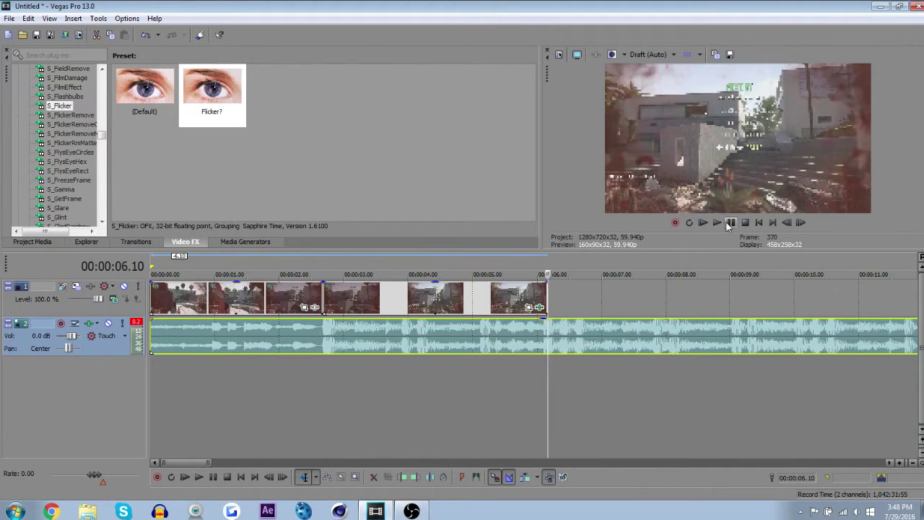
key(ctrl+z)
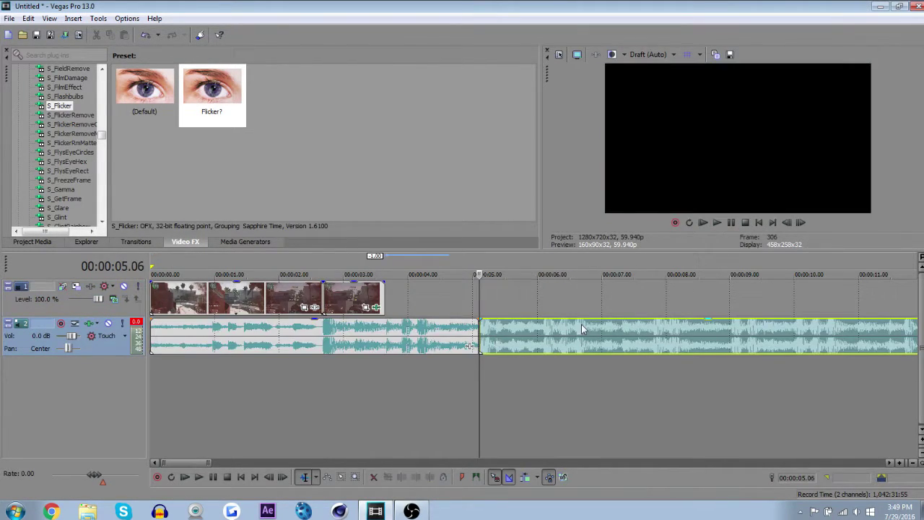
key(Delete)
drag(480, 318, 389, 319)
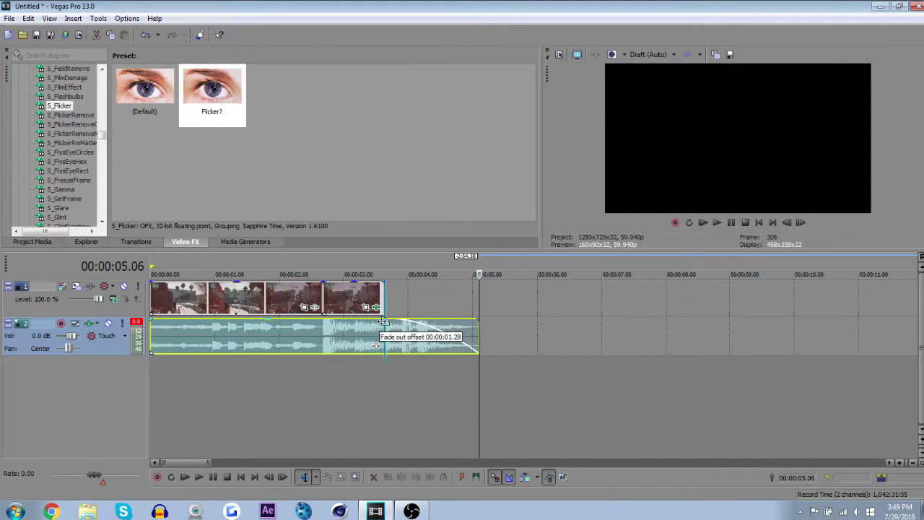
- Preview the edit from 2.11 and stop playback
click(291, 345)
click(721, 223)
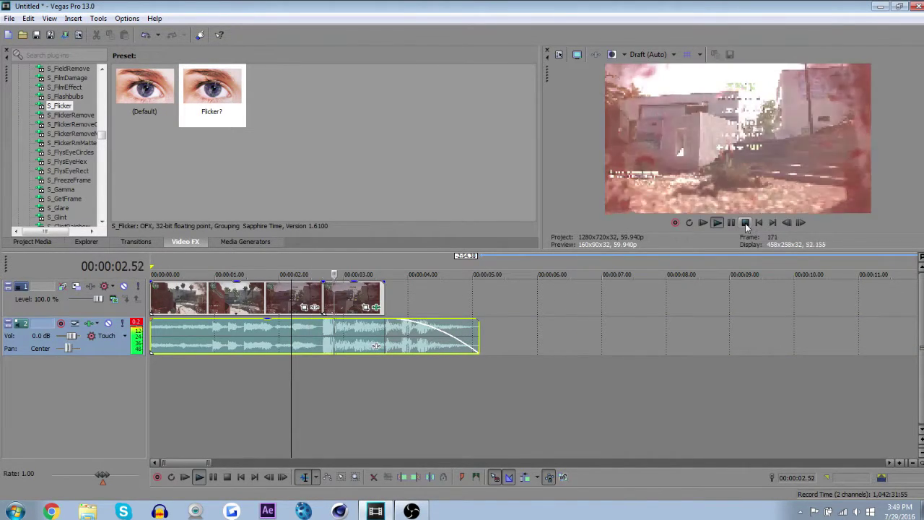
click(747, 226)
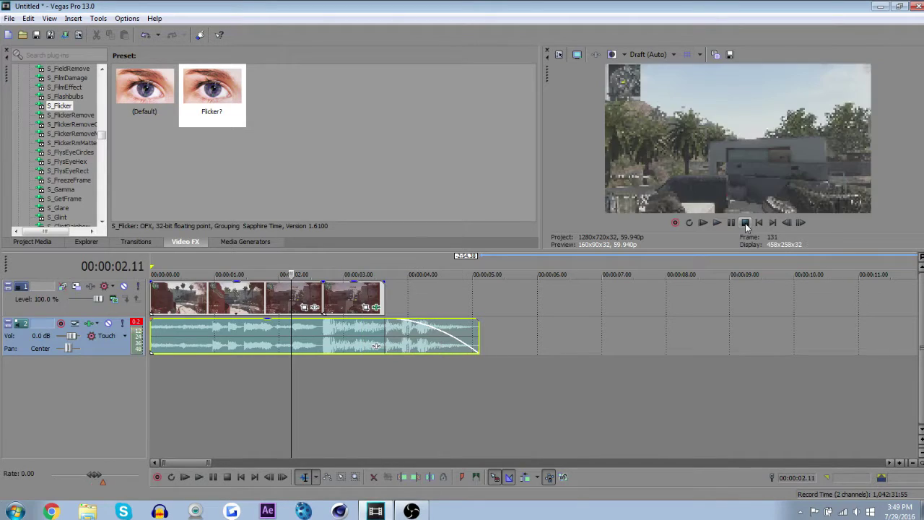
- Loop the first five seconds, preview it, and check the last video event's bounds
drag(153, 270, 500, 269)
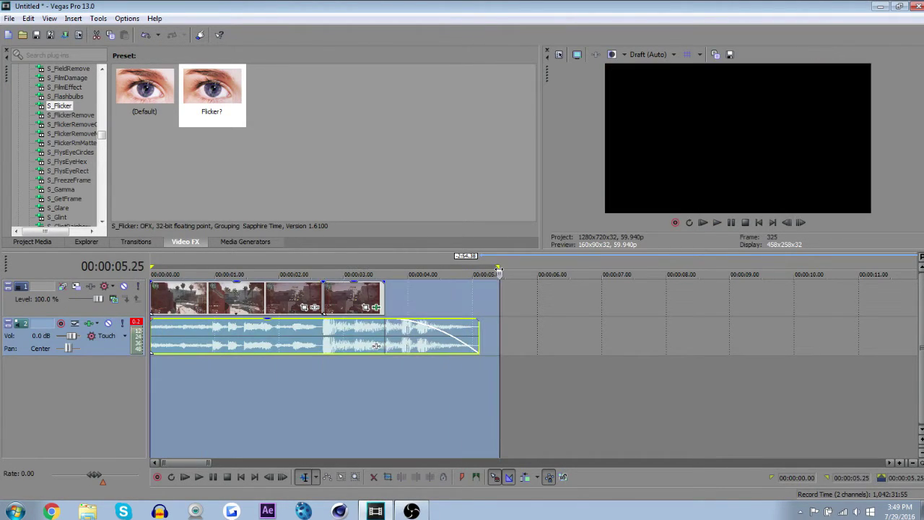
key(space)
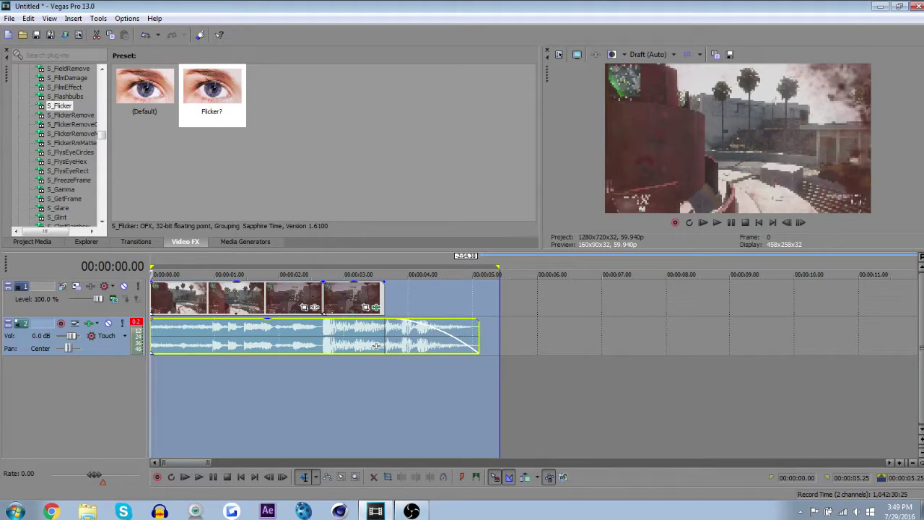
click(324, 300)
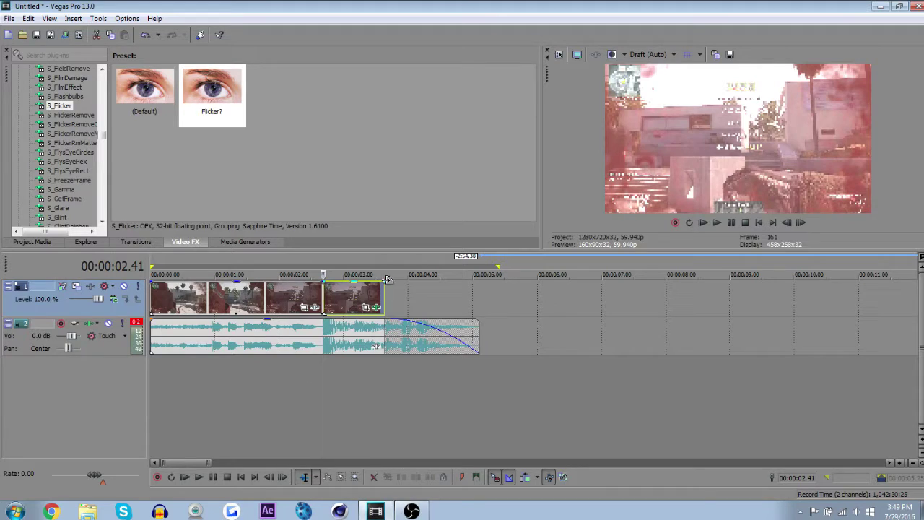
key(Right)
key(Left)
- Loop-play the five-second edit from zero to review the flash and fade
key(space)
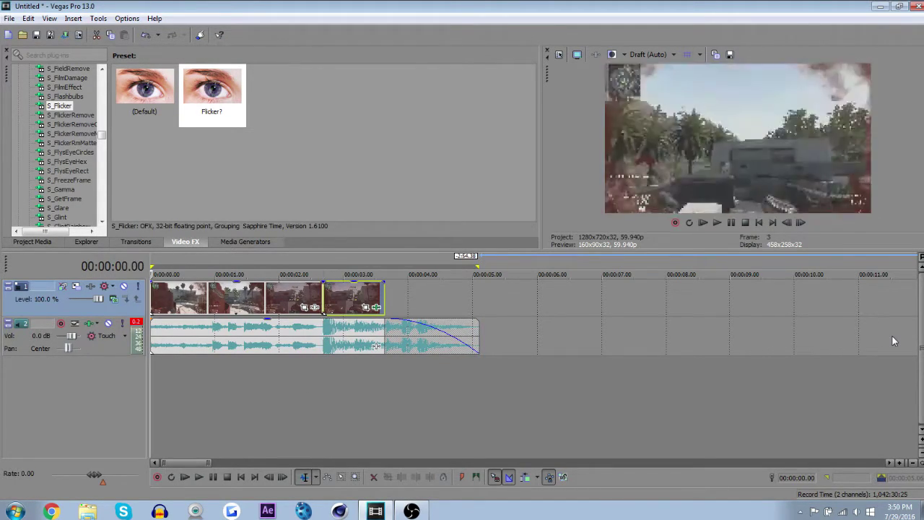